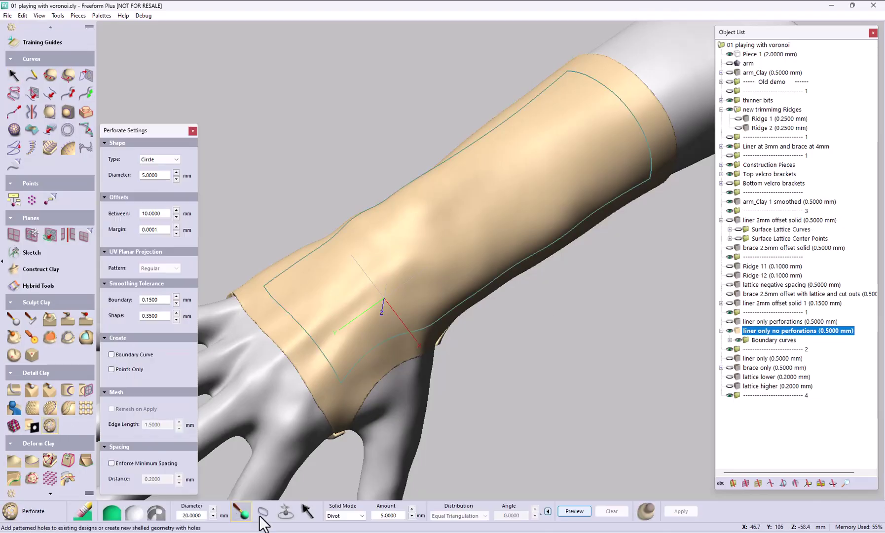
Set hole distribution to UV Projection and lay the holes out in a hexagonal pattern
left_click(459, 515)
left_click(454, 503)
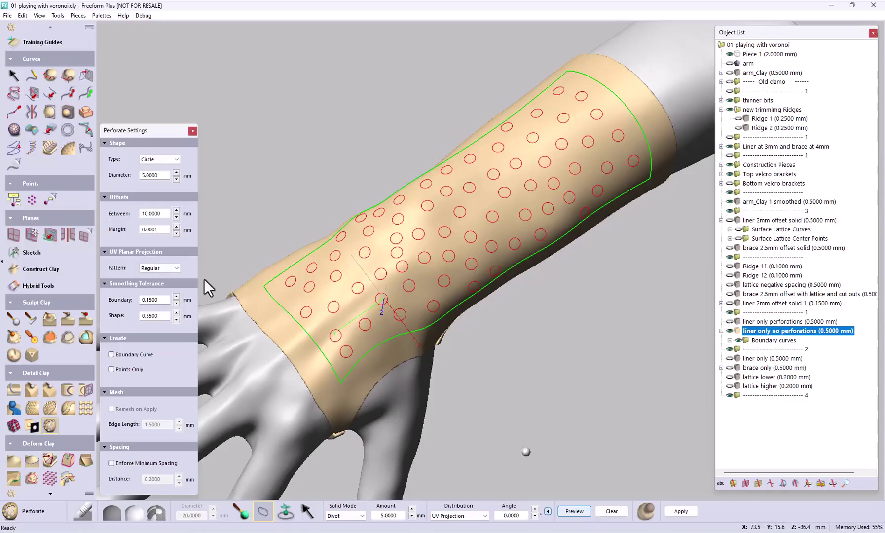
left_click(588, 516)
left_click(159, 268)
left_click(154, 276)
left_click(575, 511)
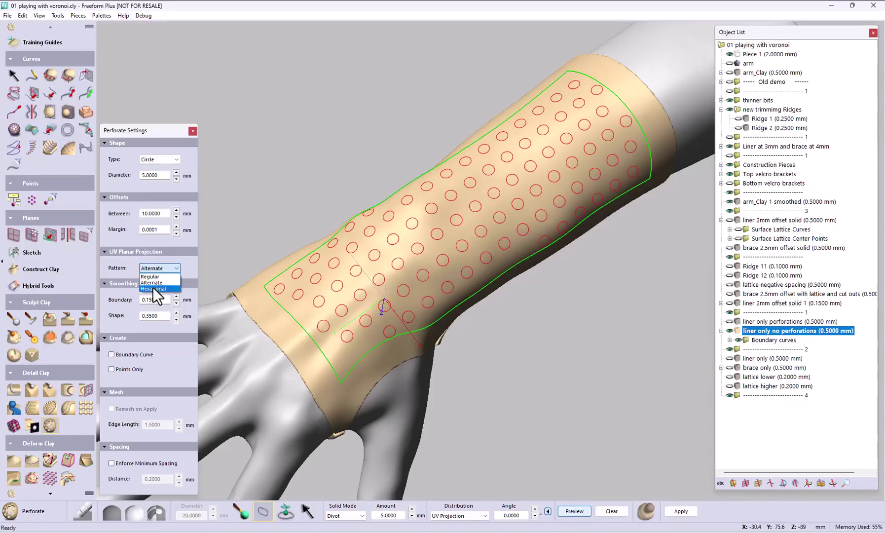
Preview square, hexagon and round 5 mm holes, then cut the round holes into the liner
left_click(159, 160)
left_click(157, 180)
left_click(575, 511)
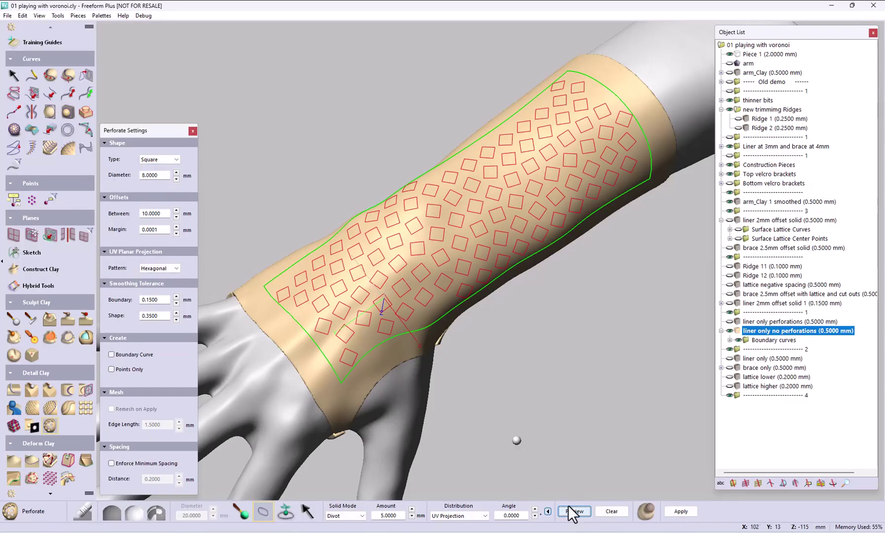
left_click(159, 160)
left_click(150, 192)
left_click(574, 511)
left_click(159, 159)
left_click(148, 168)
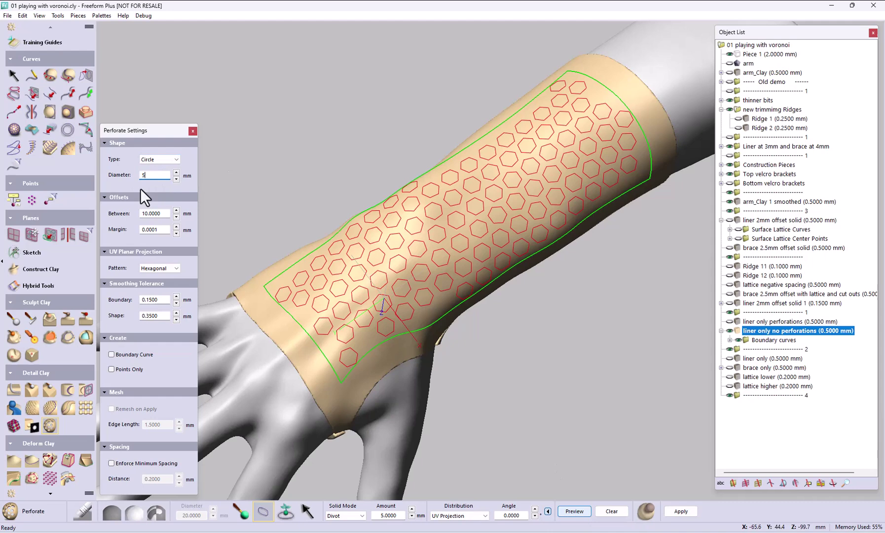
left_click(575, 512)
left_click(681, 511)
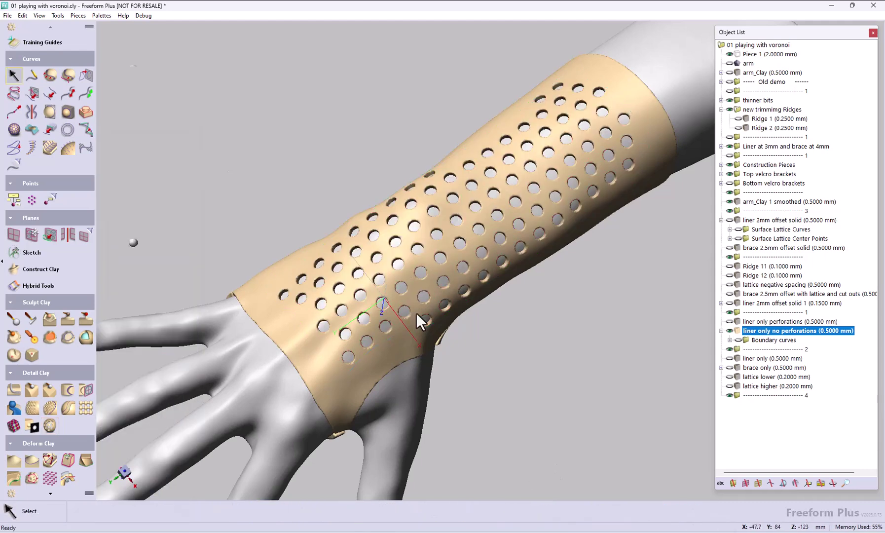
Hide the perforated liner and show the brace with its boundary curves
left_click(730, 349)
left_click(730, 359)
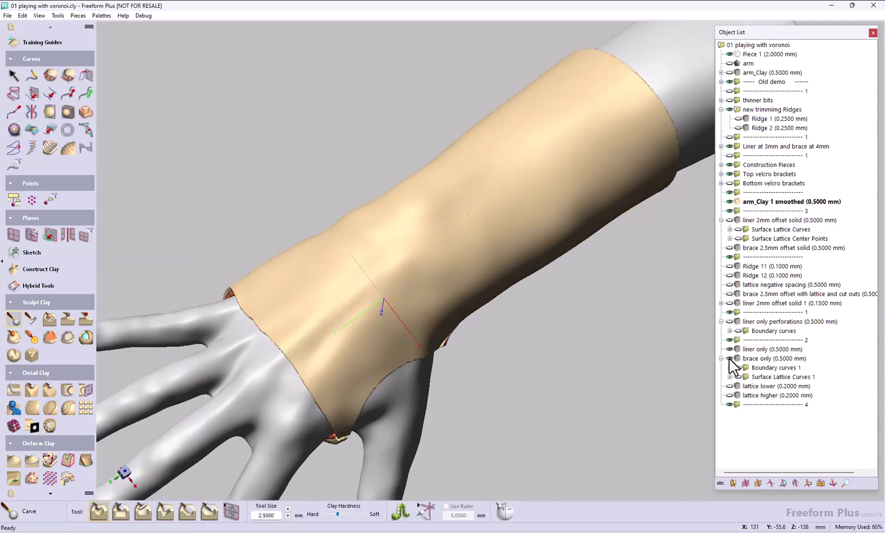
left_click(738, 367)
Build a surface lattice from the brace outline and show its curves, ridges and finished brace
left_click(14, 130)
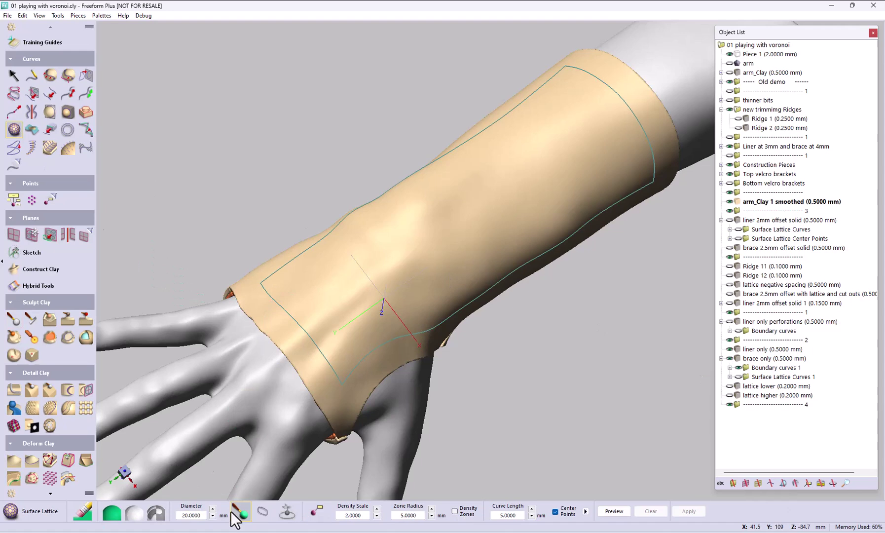
left_click(263, 511)
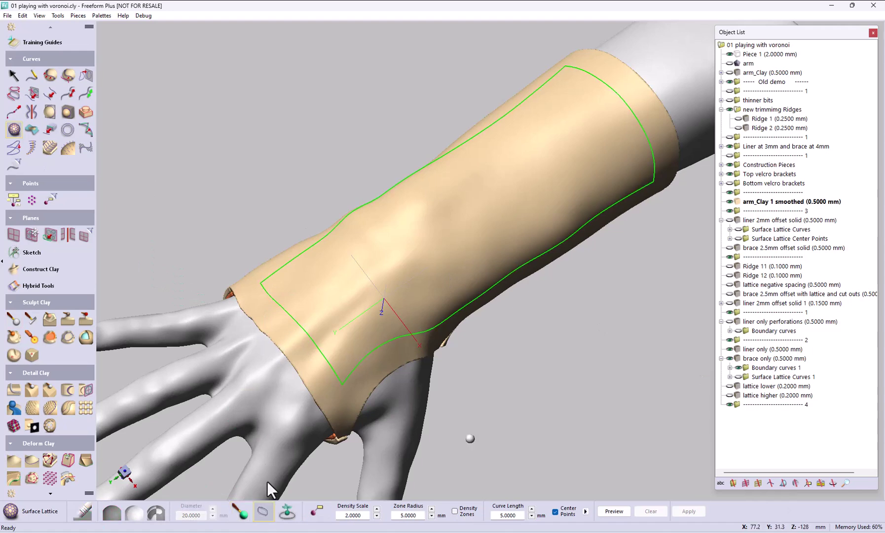
left_click(738, 377)
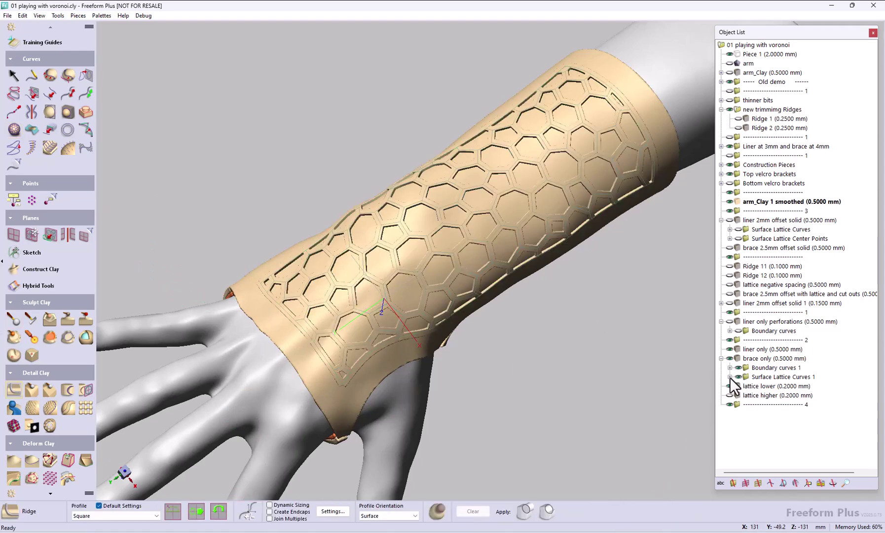
left_click(729, 395)
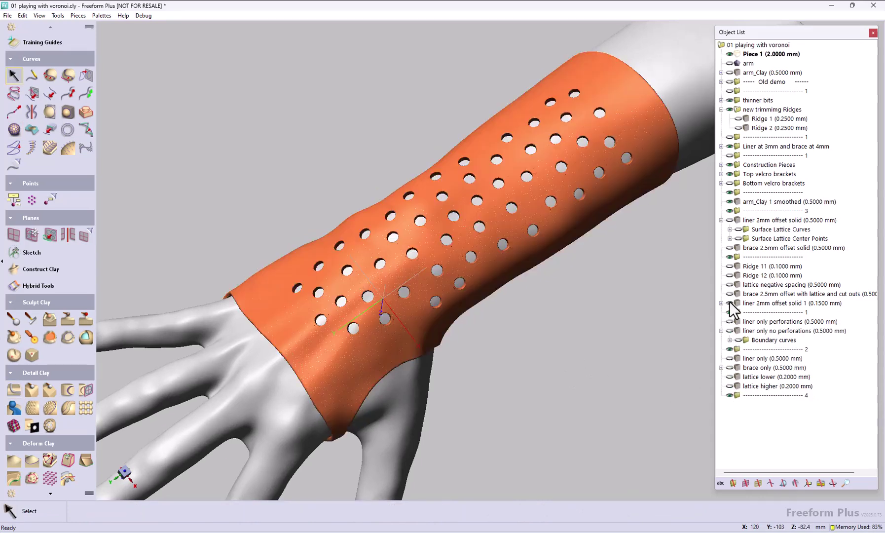
left_click(730, 294)
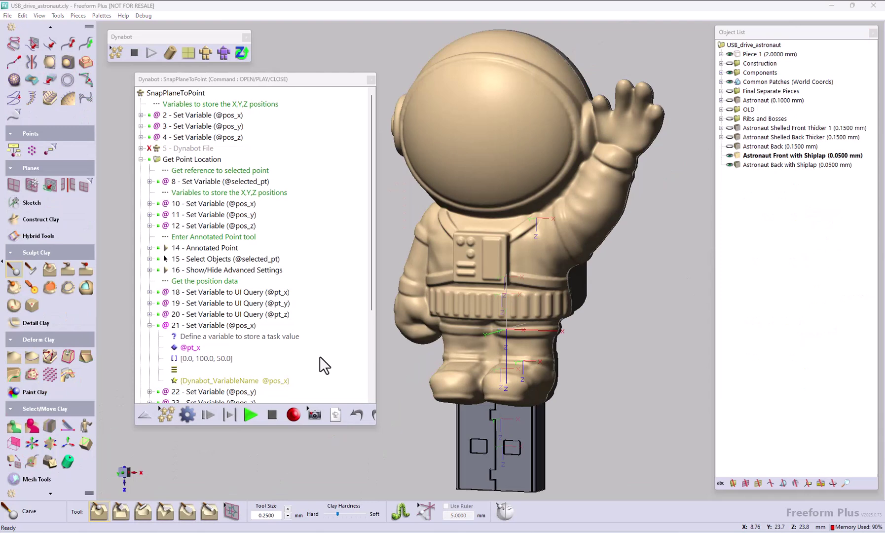
Copy the host ID from the About Licensing details
left_click(123, 16)
left_click(148, 79)
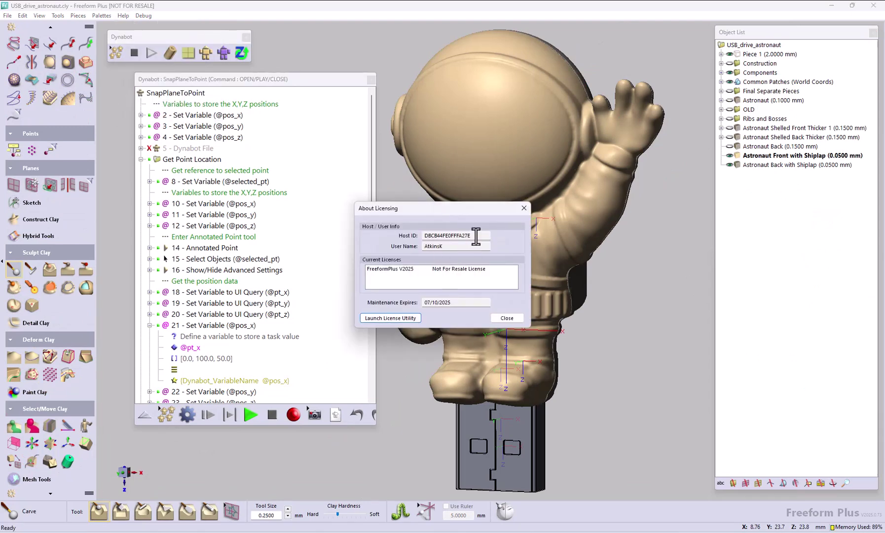
left_click_drag(481, 238, 420, 238)
left_click(509, 323)
Export the Dynabot as licensed, with the host ID as node lock and unique ID 'Plane to Point'
left_click(187, 414)
left_click(234, 275)
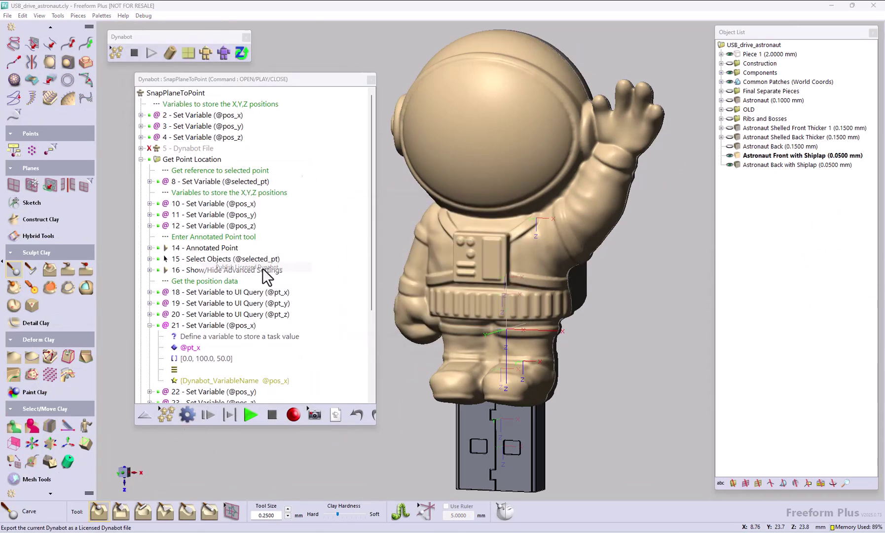
left_click(479, 251)
left_click(337, 251)
type("P")
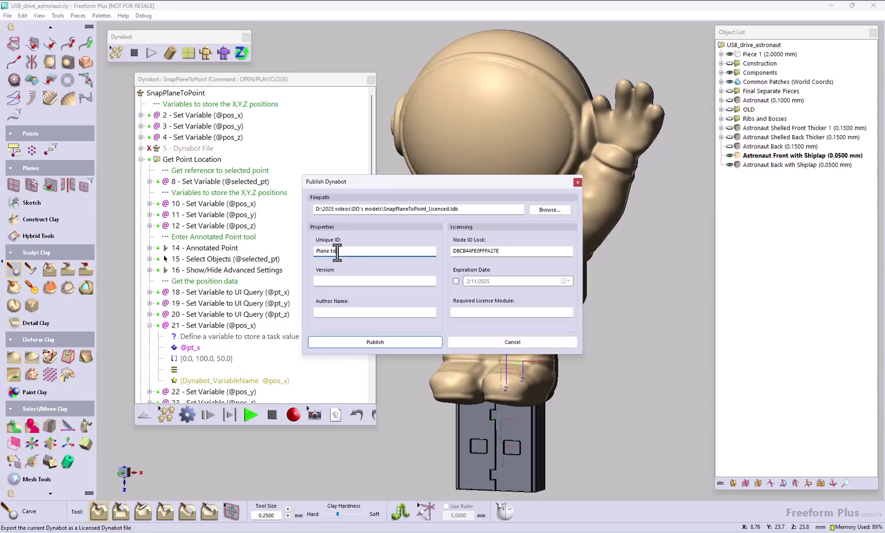
Enter version 1.0 and the author name, and set a license expiration date
left_click(340, 280)
type("1.0")
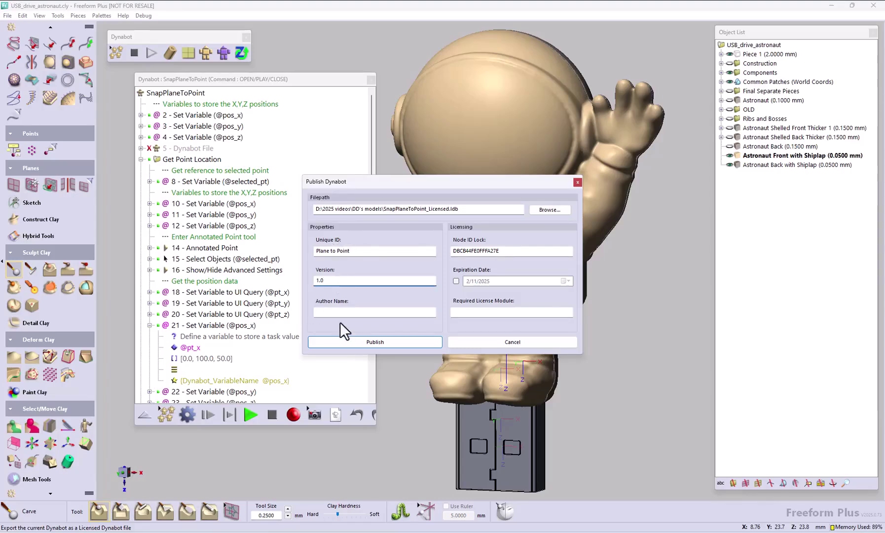
left_click(340, 312)
type("Ninja Dave")
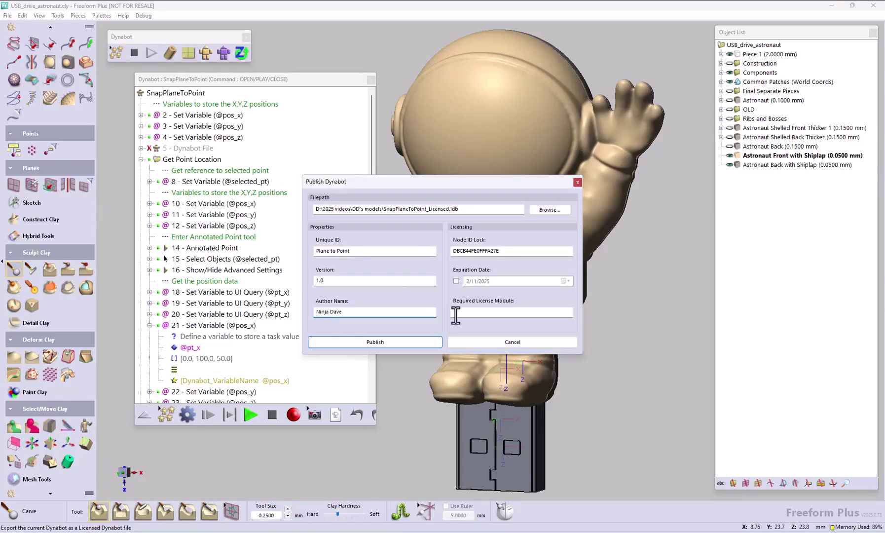
left_click(456, 281)
left_click(565, 281)
left_click(537, 347)
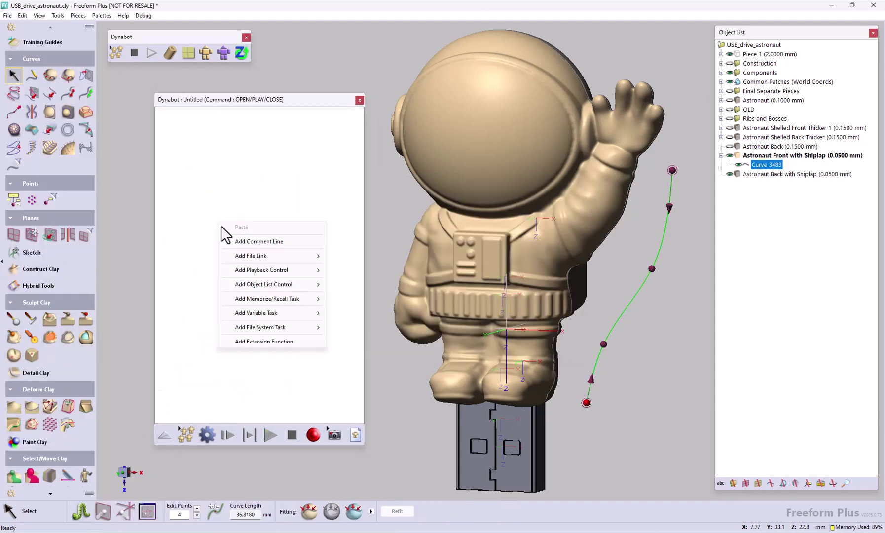
Add a task querying the Curve Length value, then run the SnapPlaneToPoint Dynabot
mouse_move(277, 313)
left_click(363, 338)
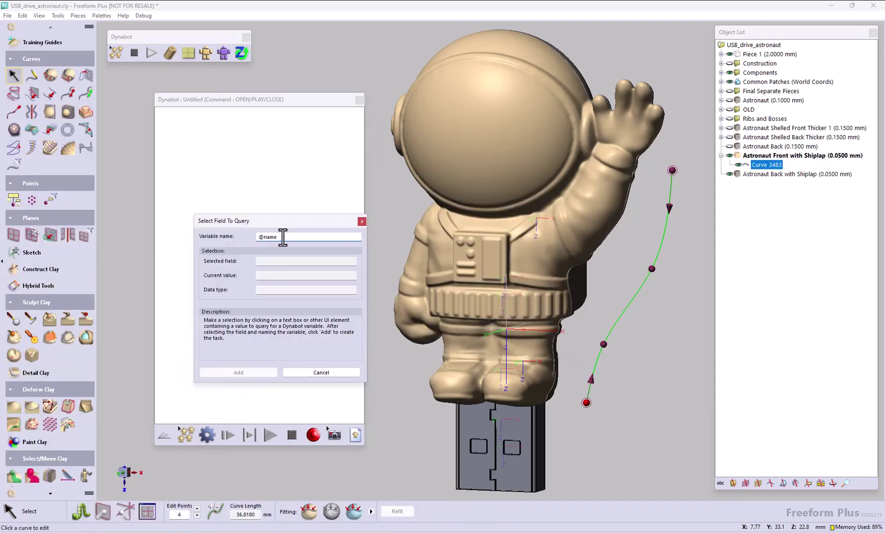
type("c")
left_click(256, 513)
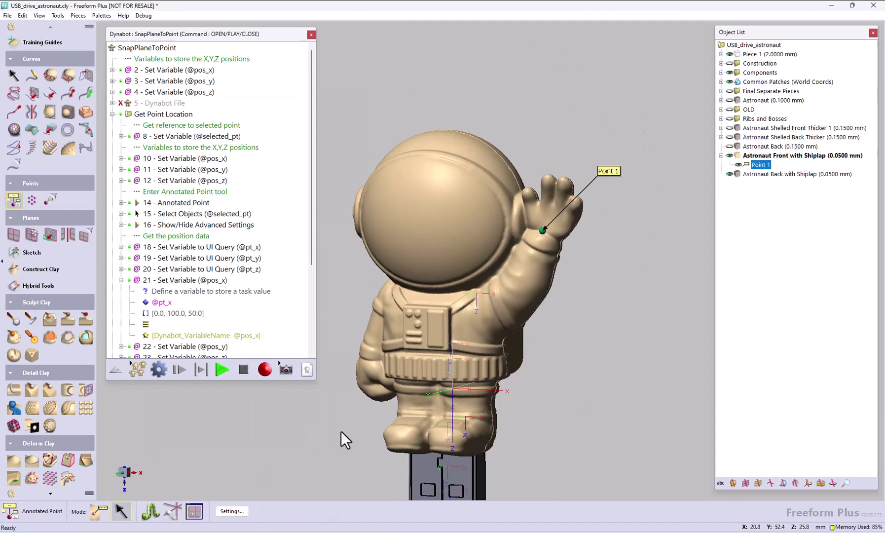
left_click(223, 370)
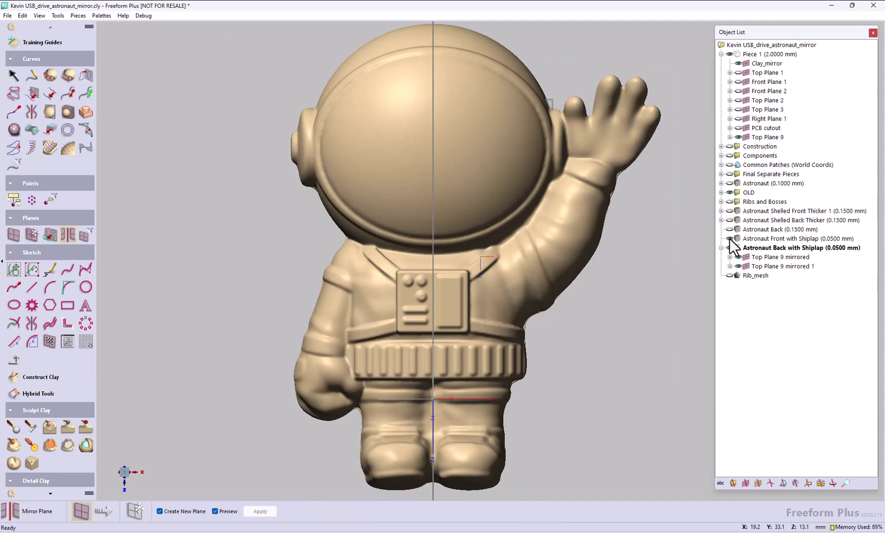
Mirror the leg mesh about Top Plane 1 to create a mirrored copy
left_click(729, 239)
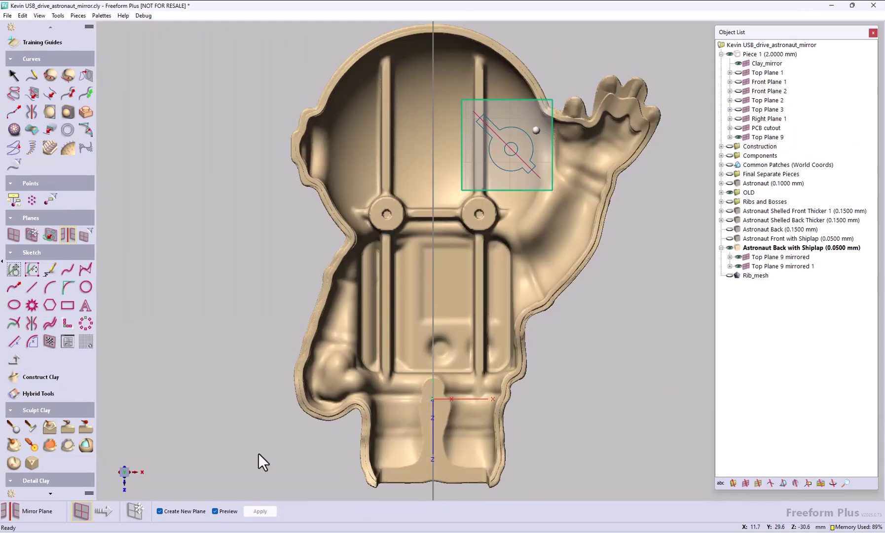
left_click(535, 125)
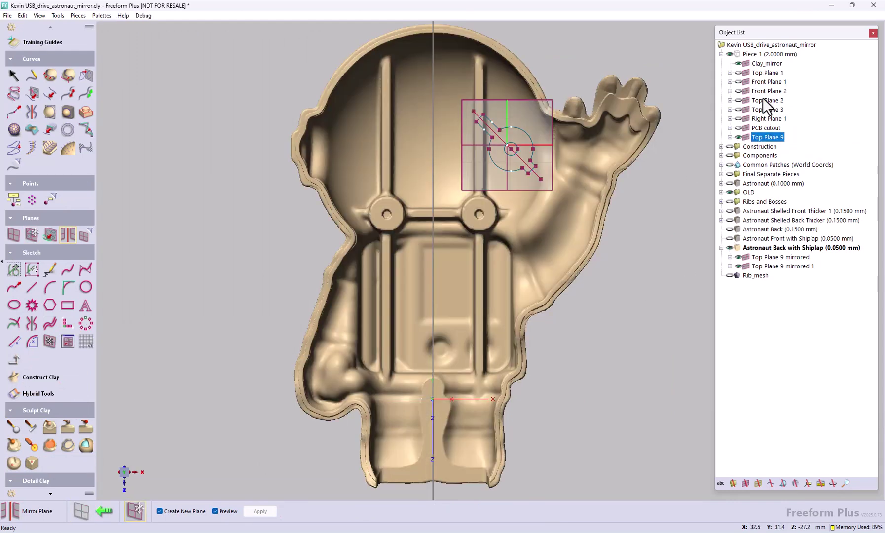
left_click(767, 63)
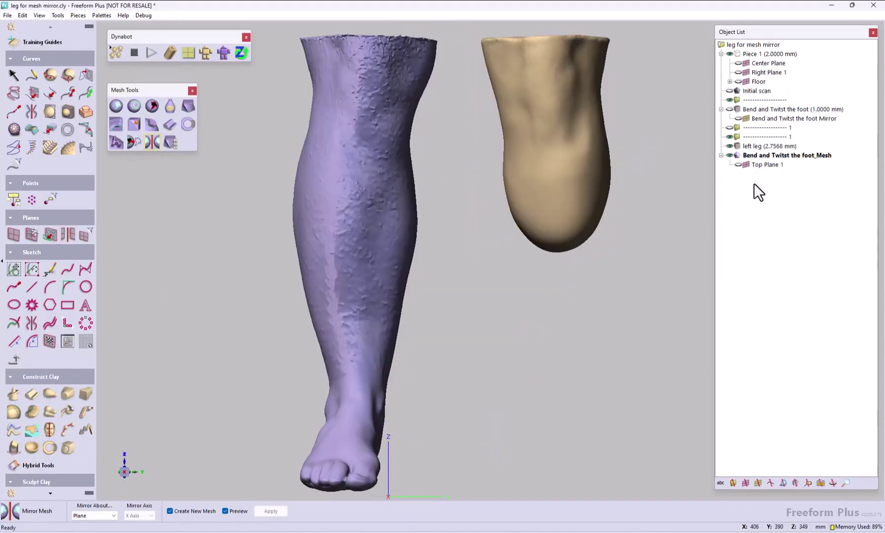
left_click(765, 165)
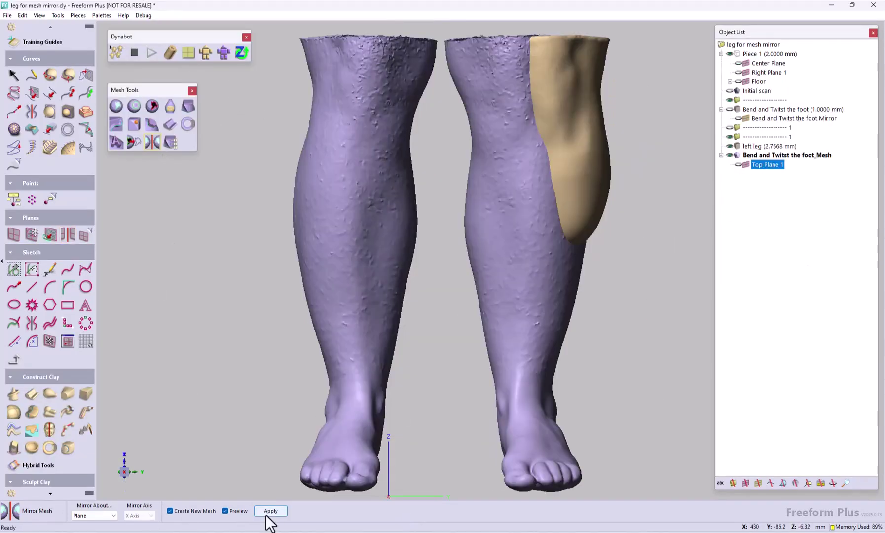
left_click(271, 511)
Start repositioning the mirrored mesh via Position > Reposition Piece in the Object List
left_click(737, 175)
right_click(738, 173)
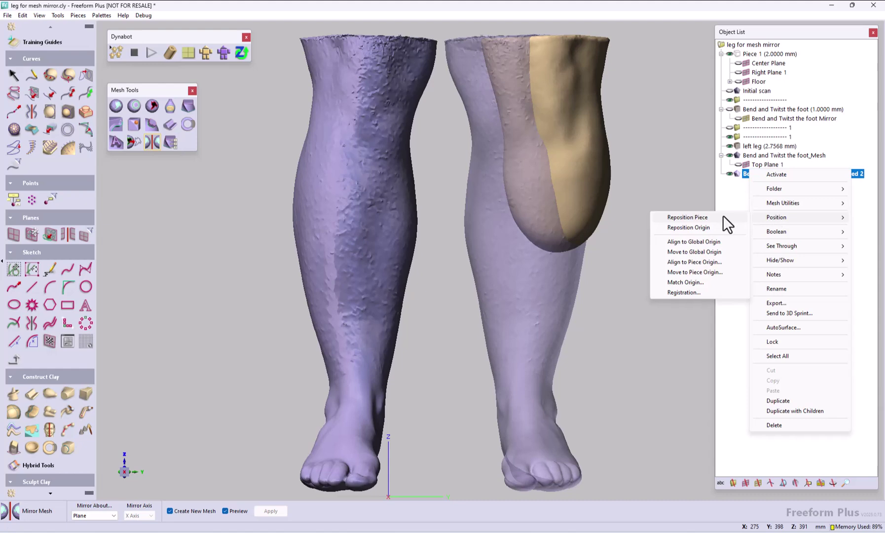
left_click(705, 216)
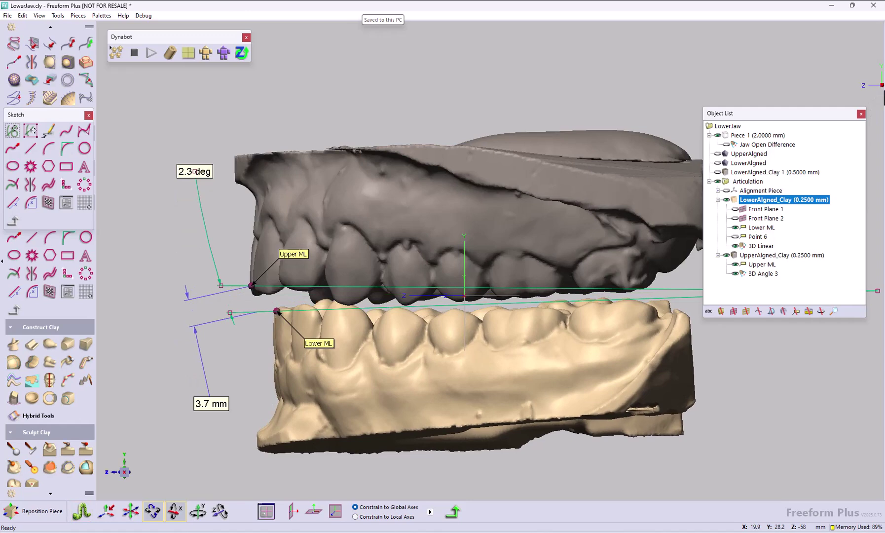
Create 3D perimeter measurements on the three leg planes and tug the calf inward
left_click(132, 513)
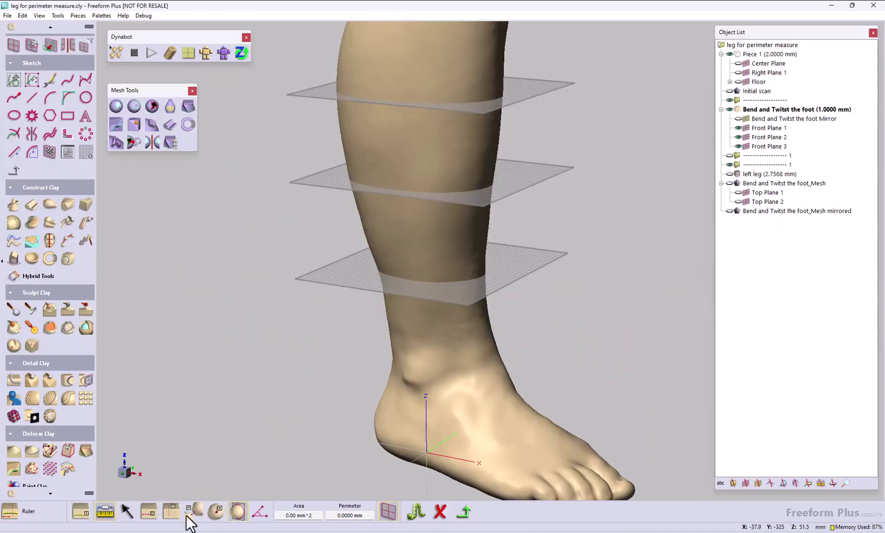
left_click(237, 512)
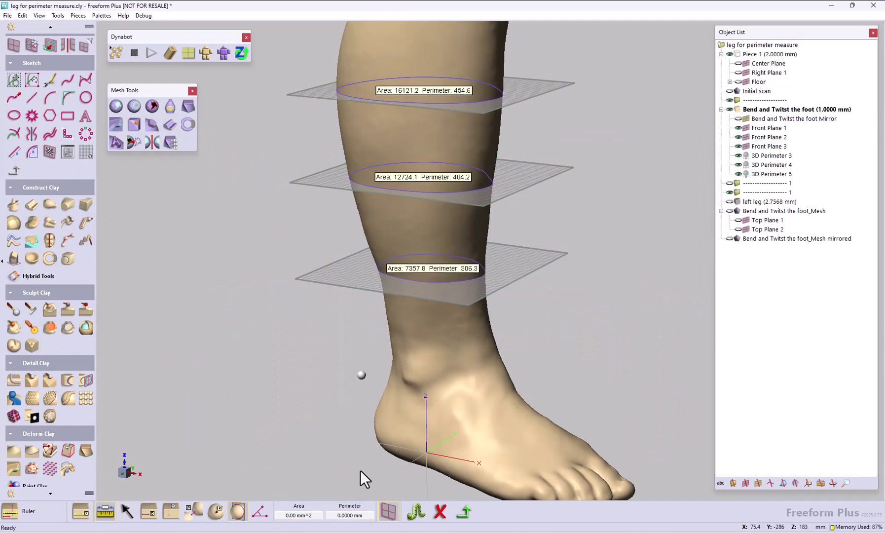
left_click(14, 451)
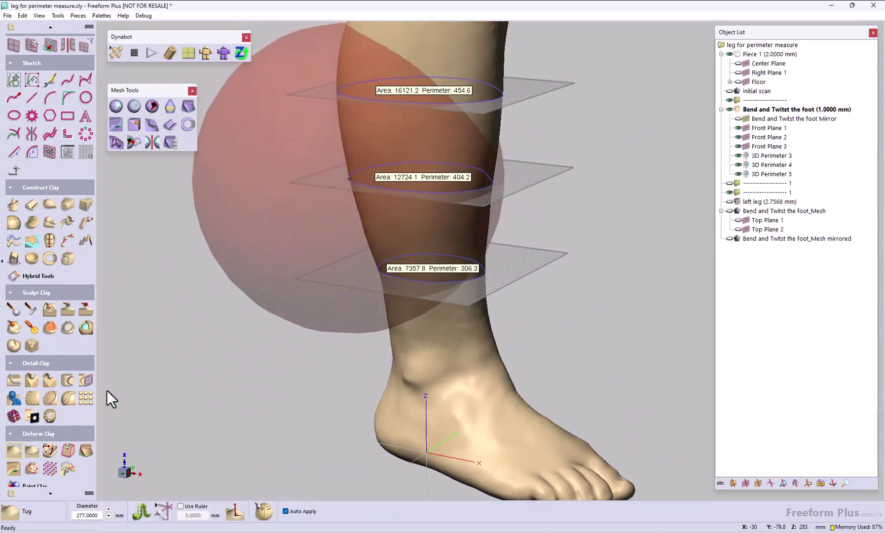
left_click(767, 174)
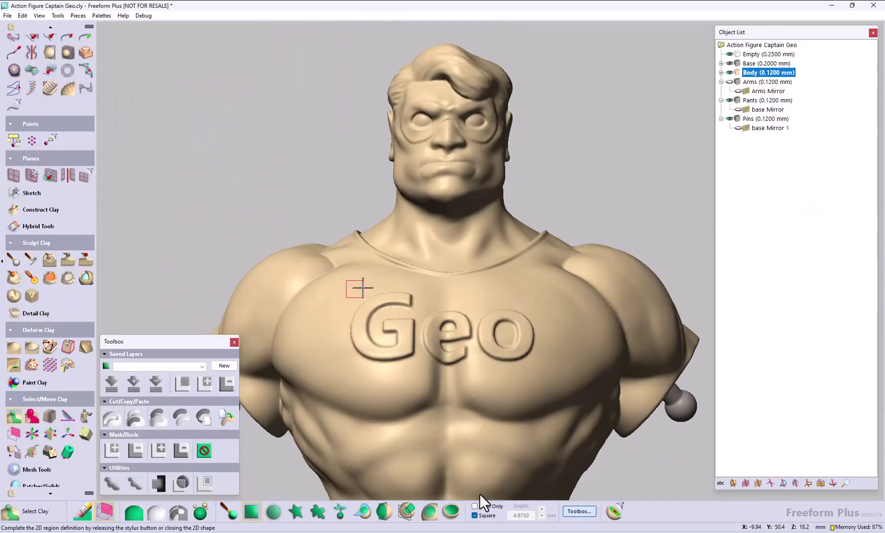
left_click_drag(346, 281, 539, 307)
Select only the neck band on Captain Geo by selecting a round head region, then removing the head
left_click(271, 514)
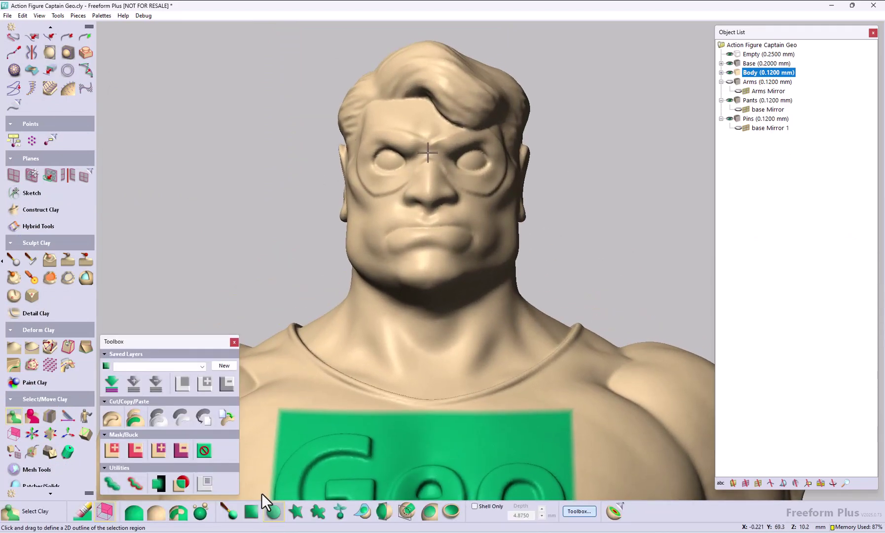
left_click_drag(430, 153, 450, 360)
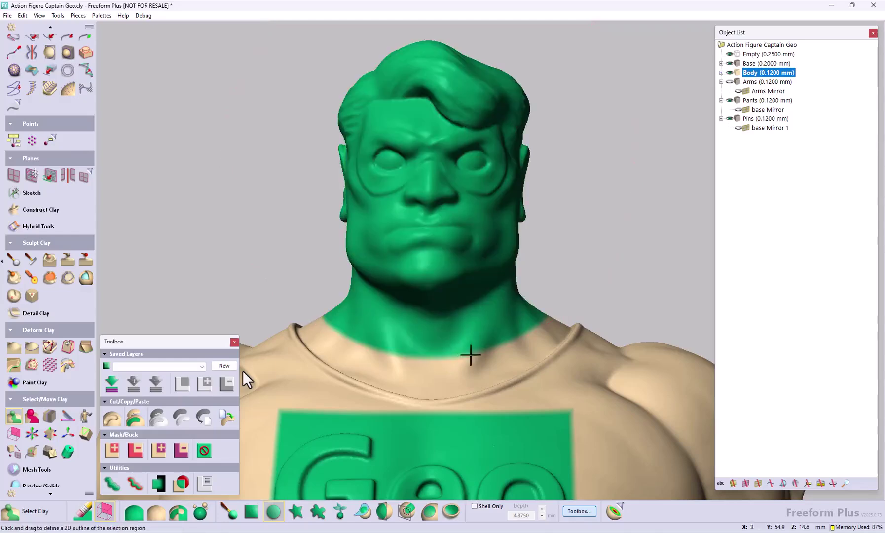
left_click(112, 513)
left_click_drag(429, 153, 446, 336)
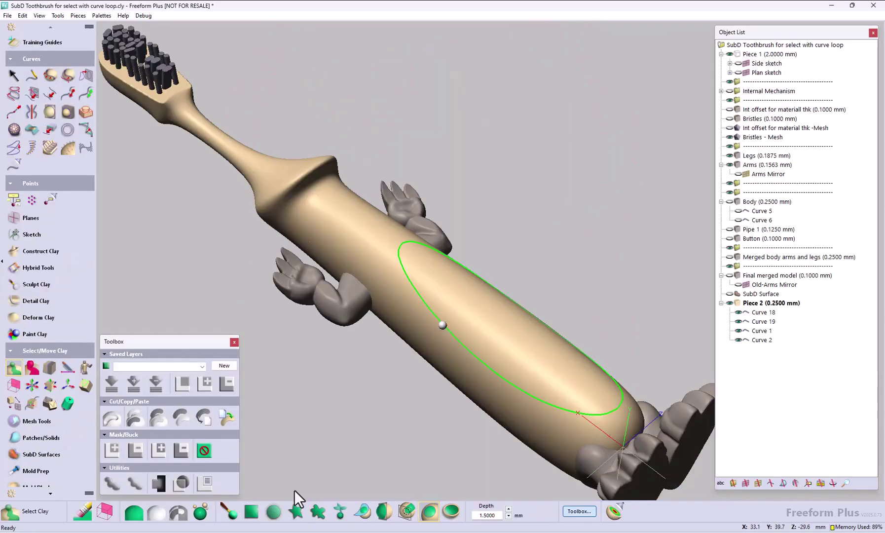
Turn the toothbrush's curve loop into a selection and cut-paste it as Piece 4
left_click(294, 489)
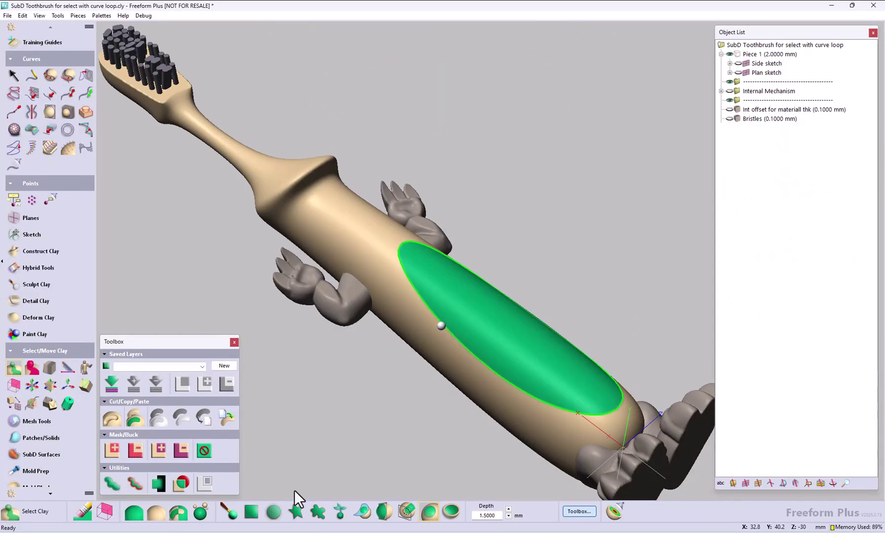
left_click(118, 414)
left_click(179, 417)
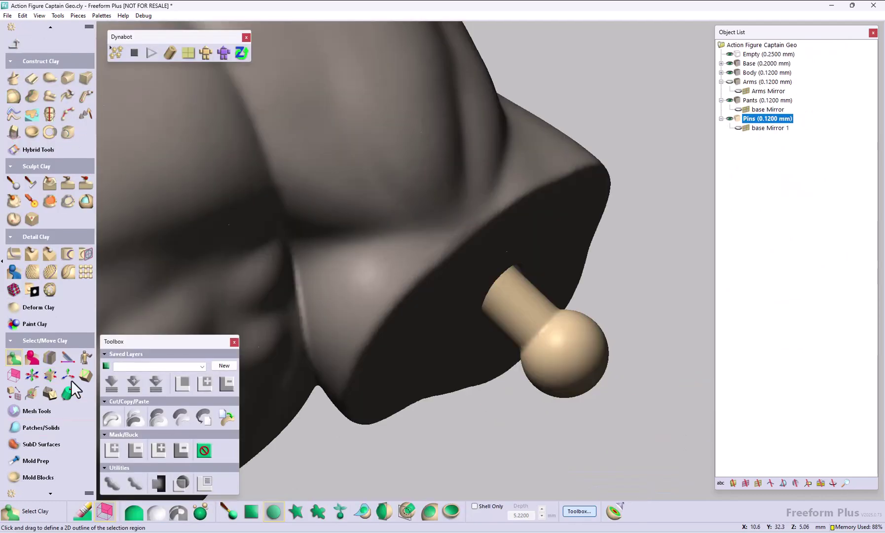
left_click(68, 393)
Add a Center of Sphere point to the ball, split the dog along its curves, and activate the hind leg
left_click(382, 516)
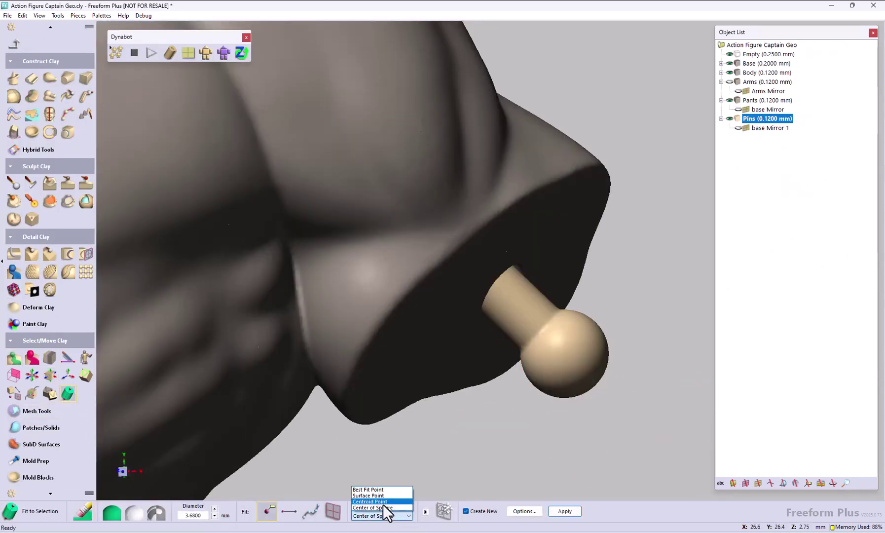
left_click(390, 504)
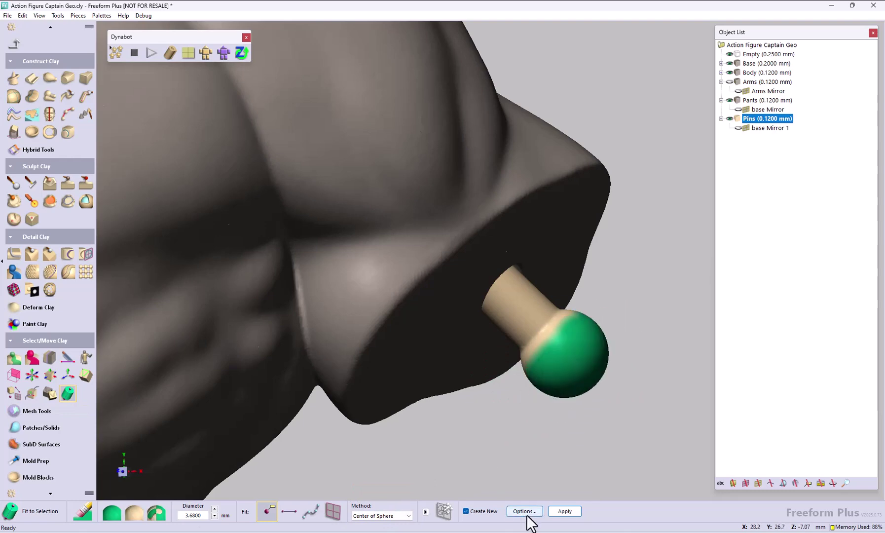
left_click(565, 511)
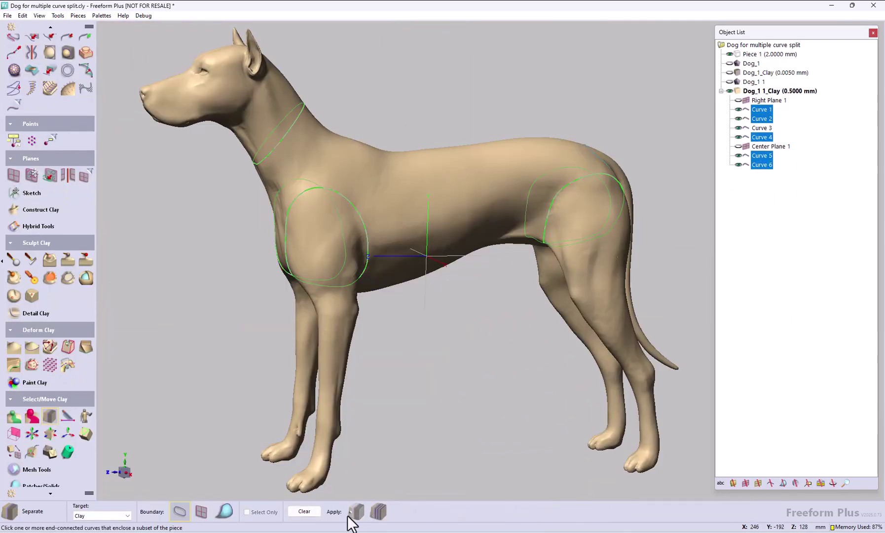
left_click(378, 512)
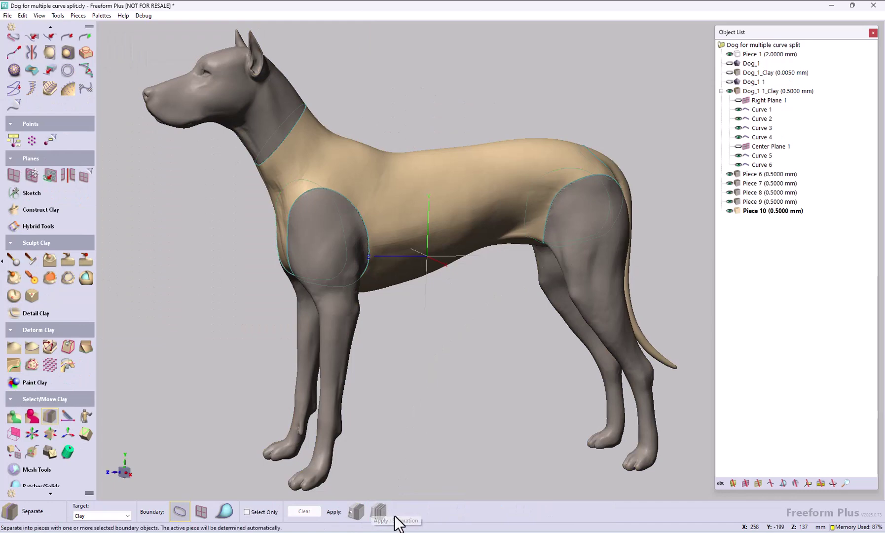
left_click(589, 247)
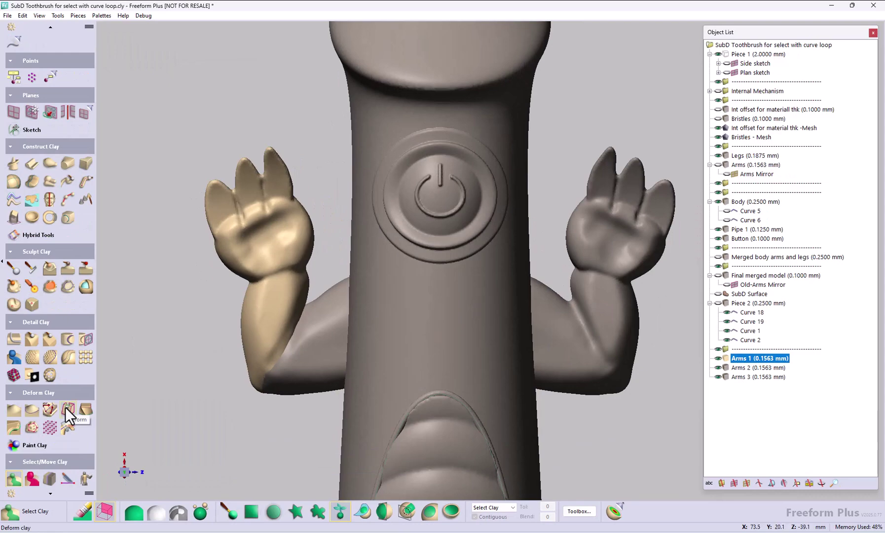
Deform Arms 1 with the deform box realigned upright, then apply the deformation
left_click(67, 409)
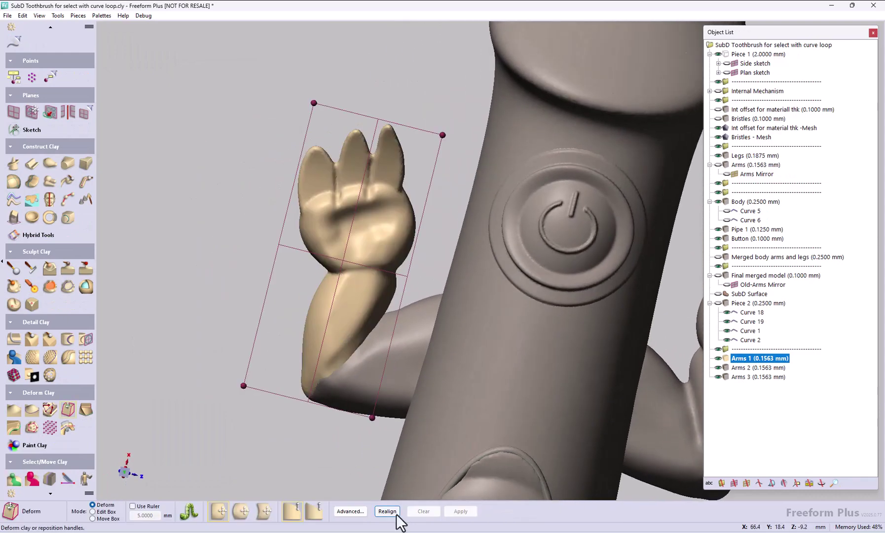
left_click(388, 512)
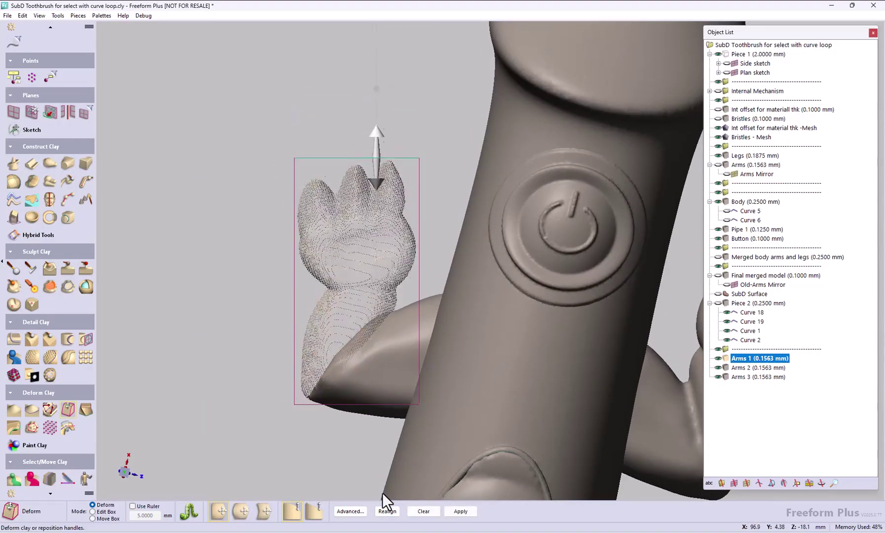
left_click(462, 511)
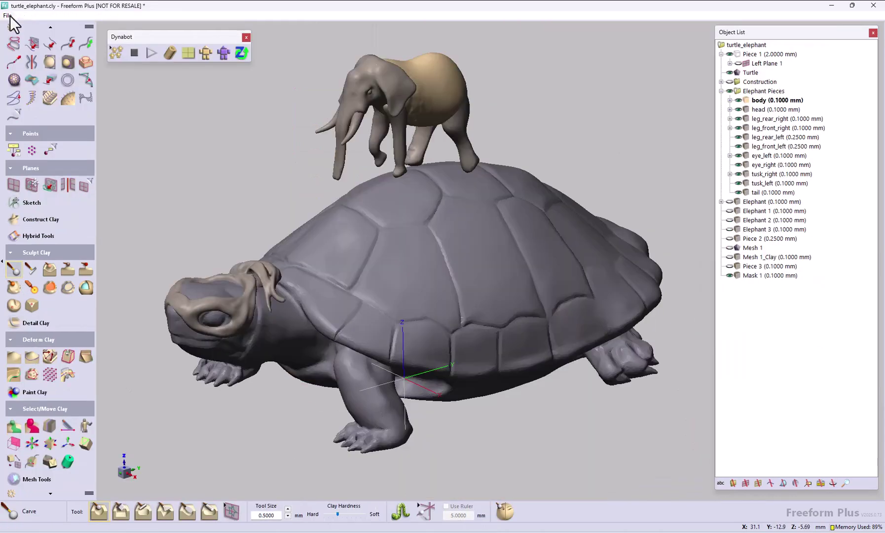
Import the plate ring model from My Parts Library's 00 Library folder
left_click(8, 16)
left_click(34, 96)
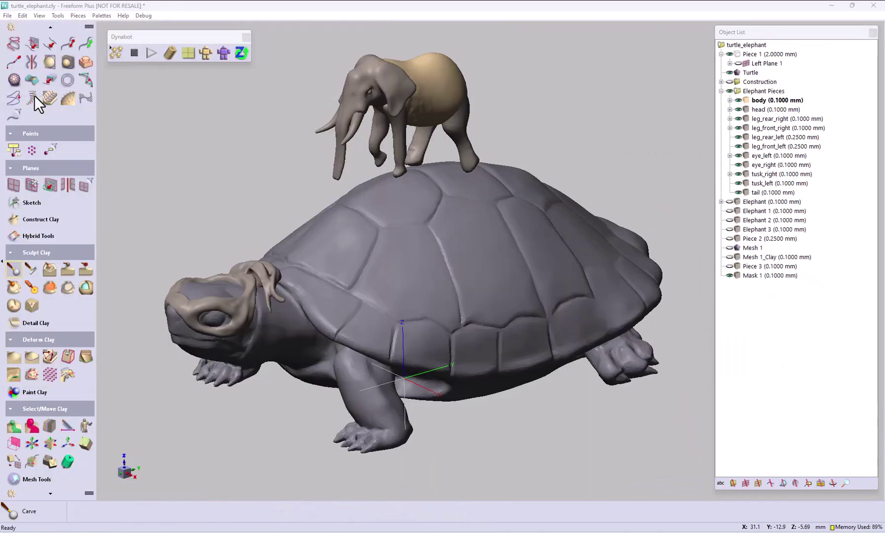
left_click(344, 360)
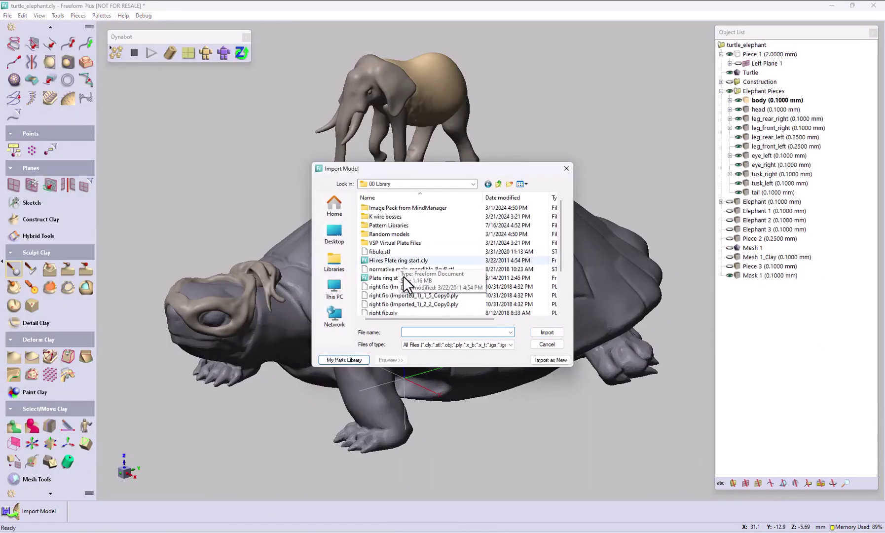
scroll(403, 276, "down", 2)
left_click(380, 304)
left_click(533, 332)
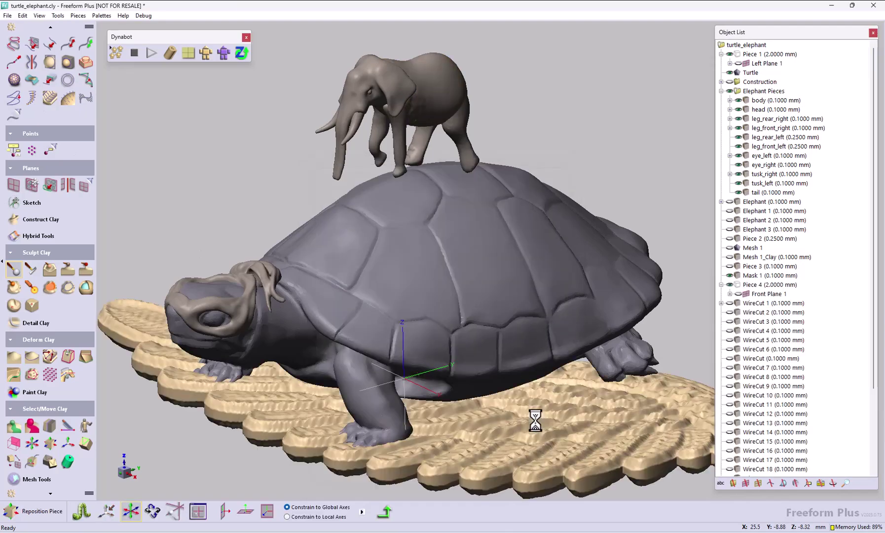